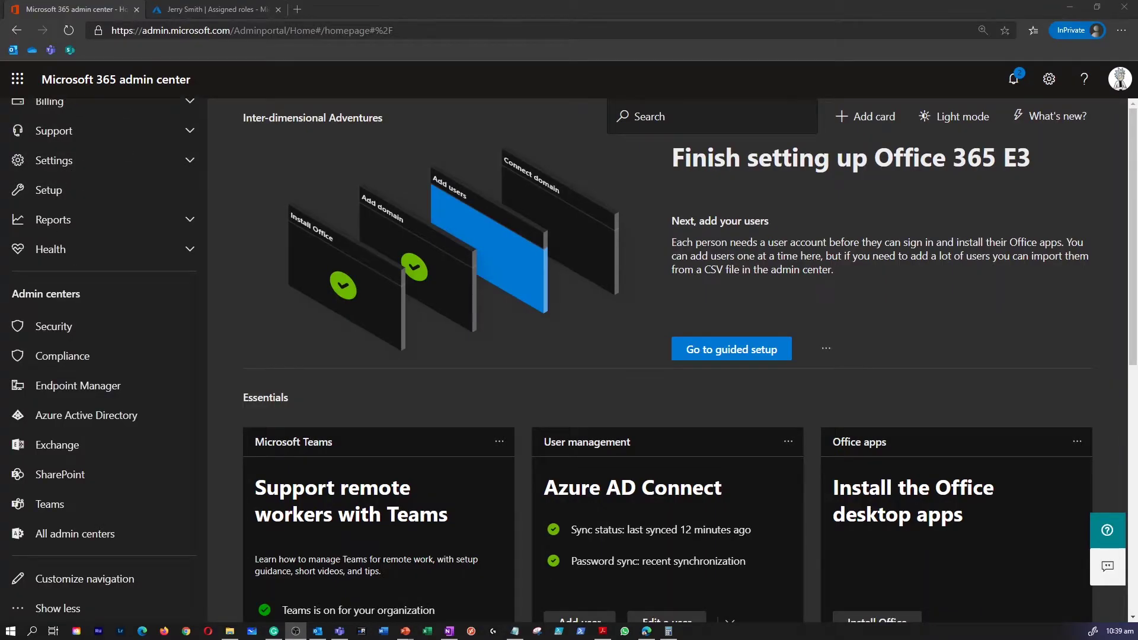
Open the Compliance admin center from the Admin centers list in the left navigation.
{"action": "left_click", "coordinate": [100, 361]}
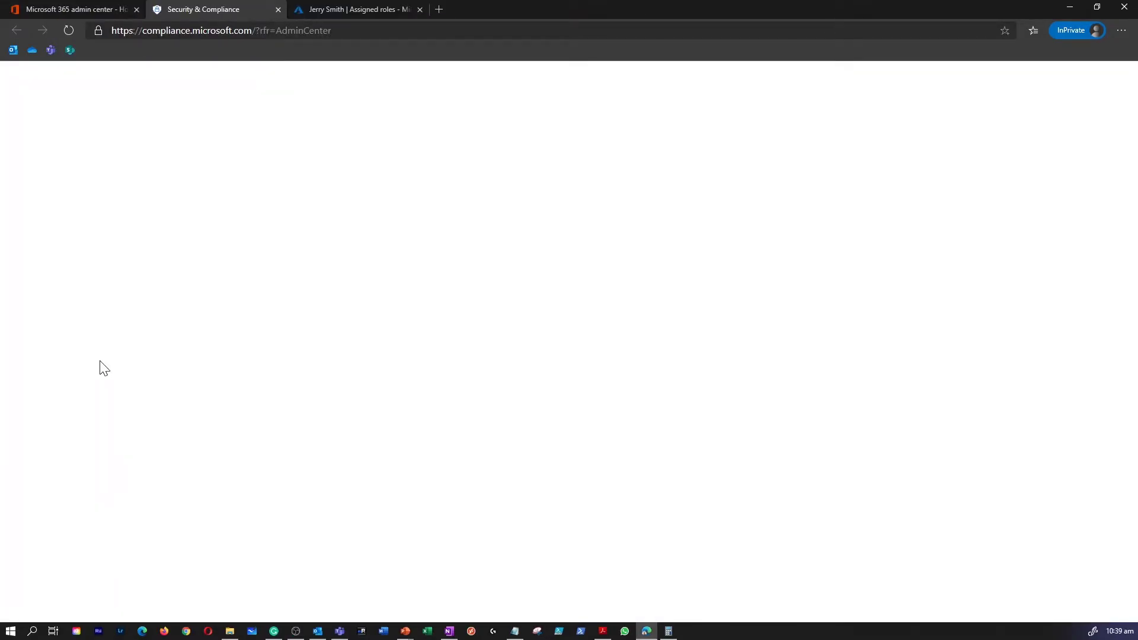
On the Data loss prevention page, start a policy from the Custom category's Custom policy template.
{"action": "scroll", "coordinate": [100, 362], "scroll_direction": "down", "scroll_amount": 4}
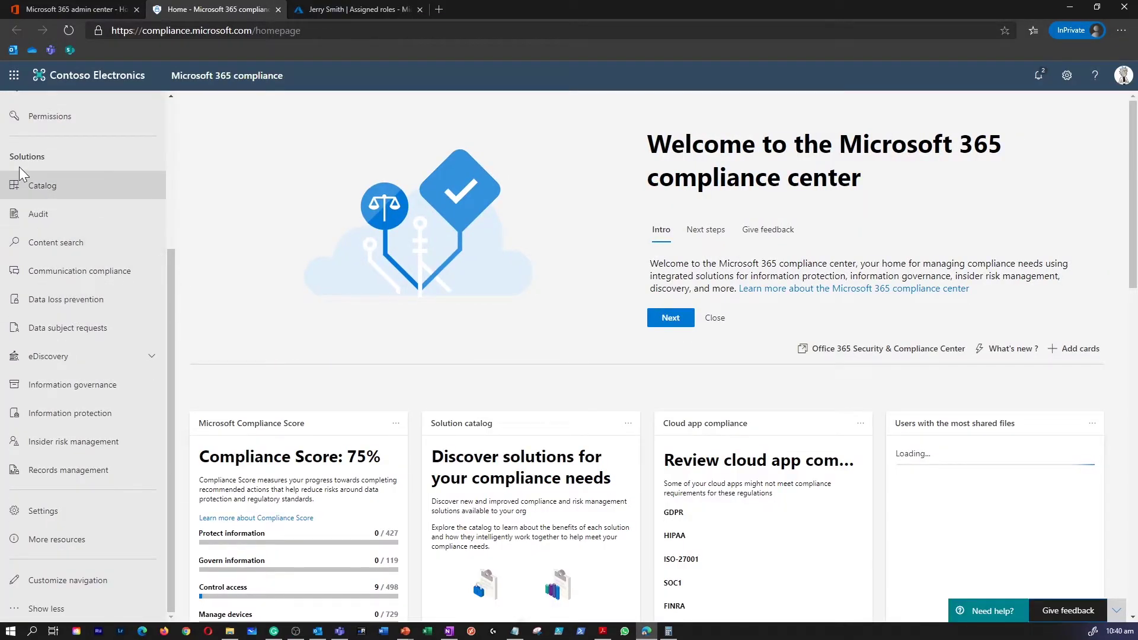
{"action": "left_click", "coordinate": [81, 309]}
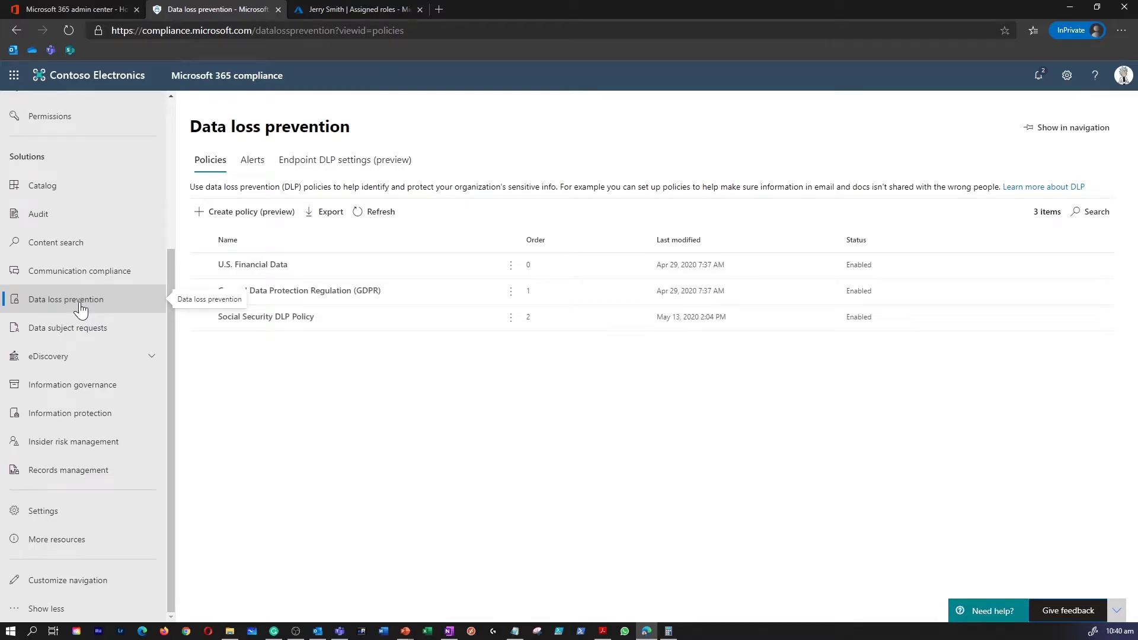
{"action": "left_click", "coordinate": [240, 213]}
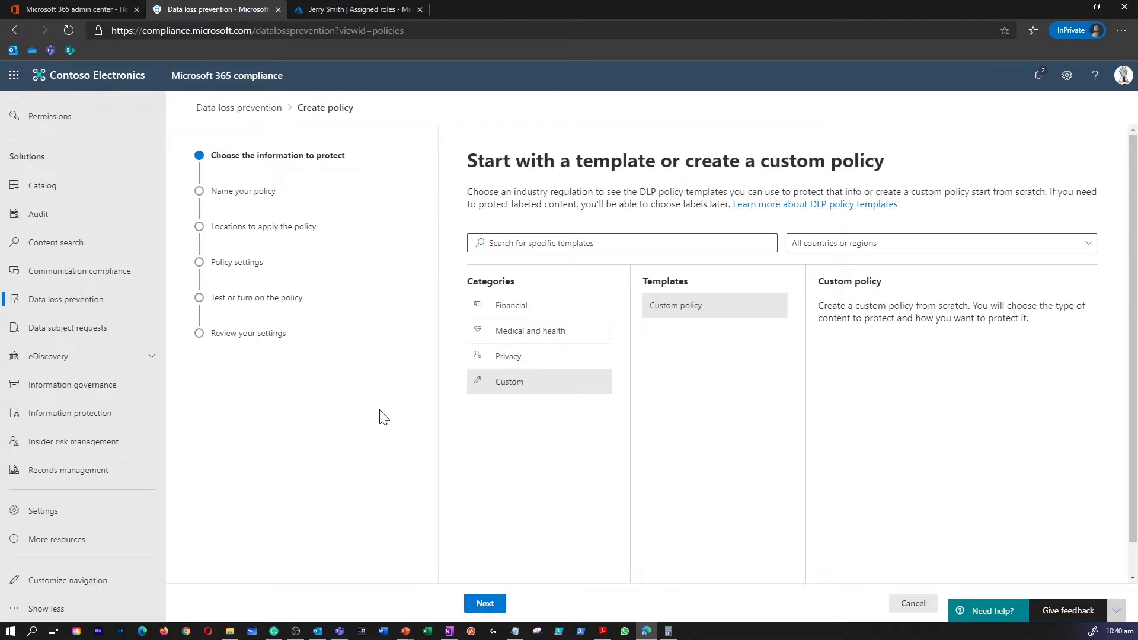
{"action": "left_click", "coordinate": [522, 313]}
{"action": "left_click", "coordinate": [515, 332]}
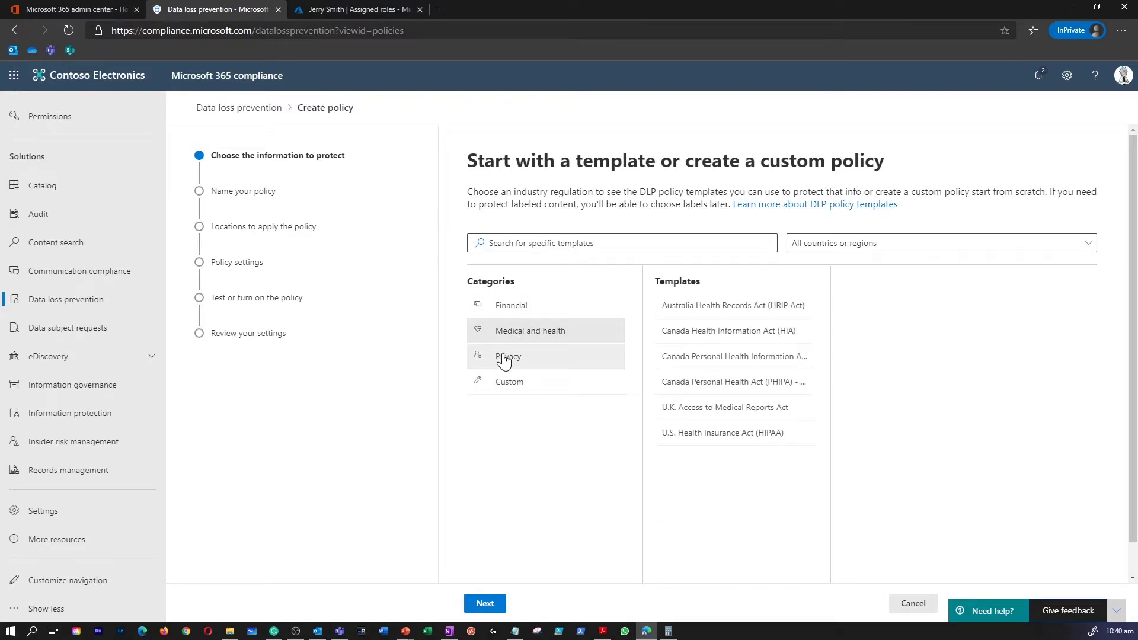
{"action": "left_click", "coordinate": [505, 361]}
{"action": "left_click", "coordinate": [510, 384]}
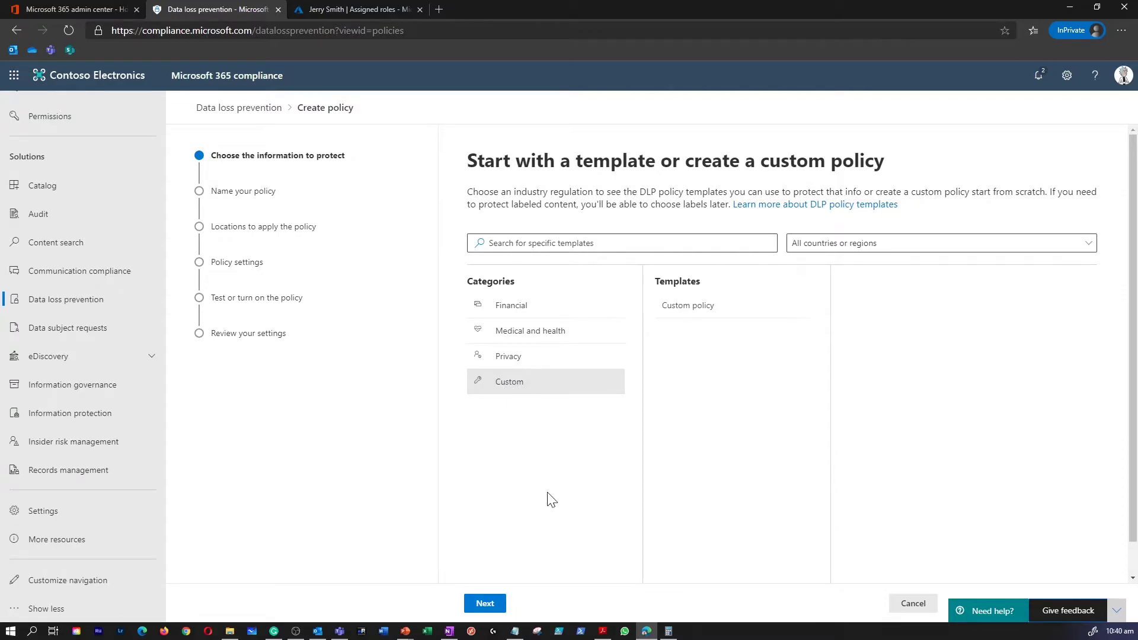
{"action": "left_click", "coordinate": [714, 309]}
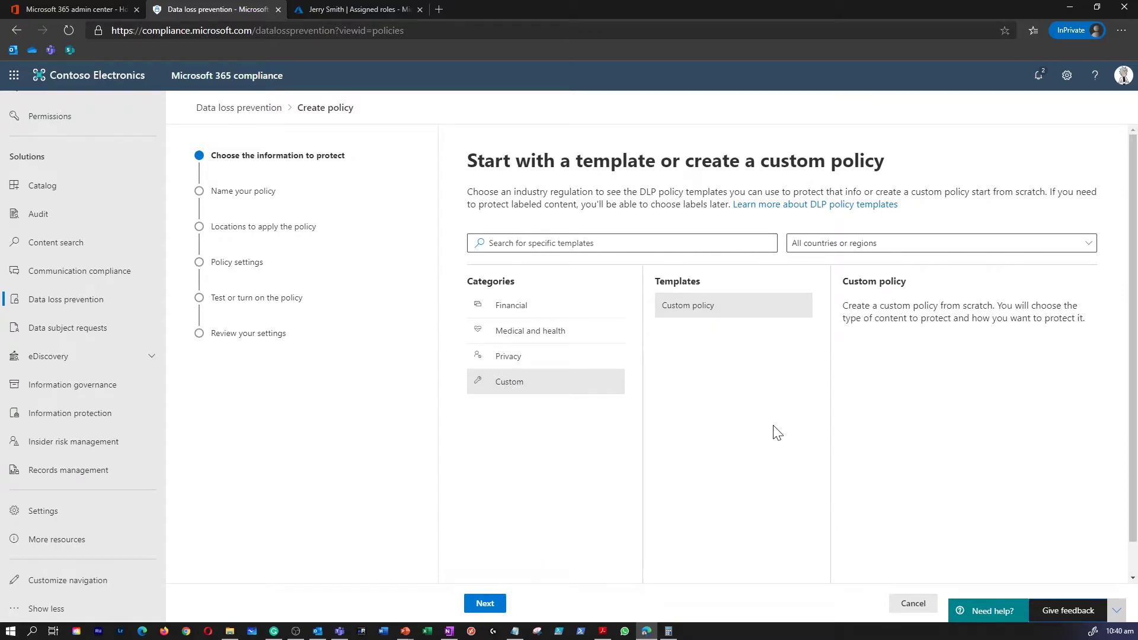
Keep the default policy name 'Custom policy'.
{"action": "left_click", "coordinate": [485, 604]}
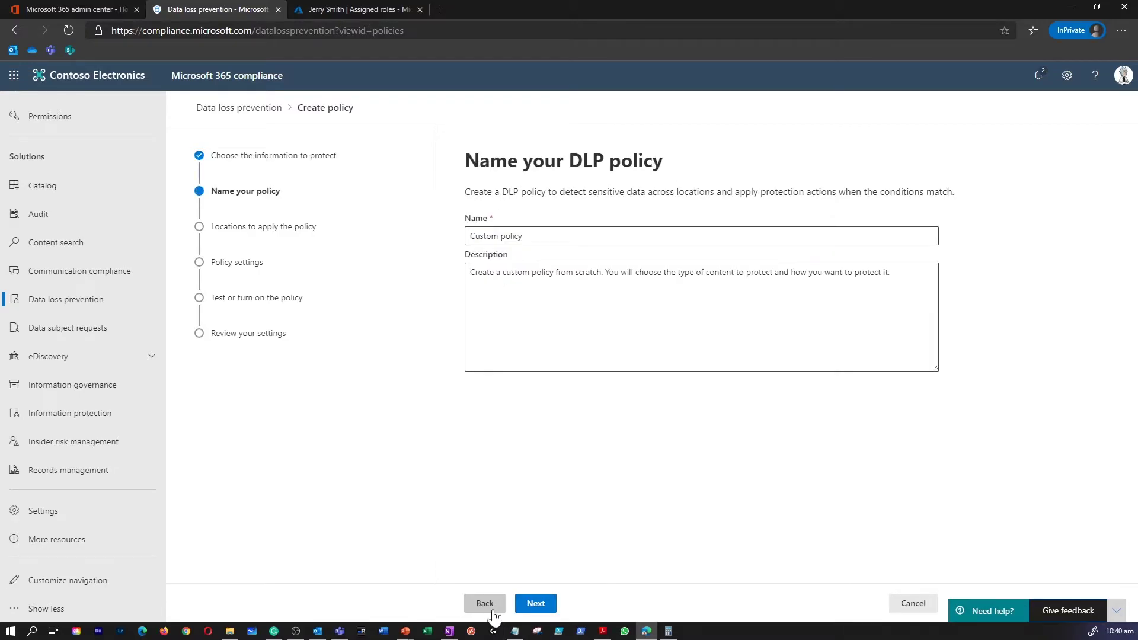
{"action": "left_click", "coordinate": [523, 236]}
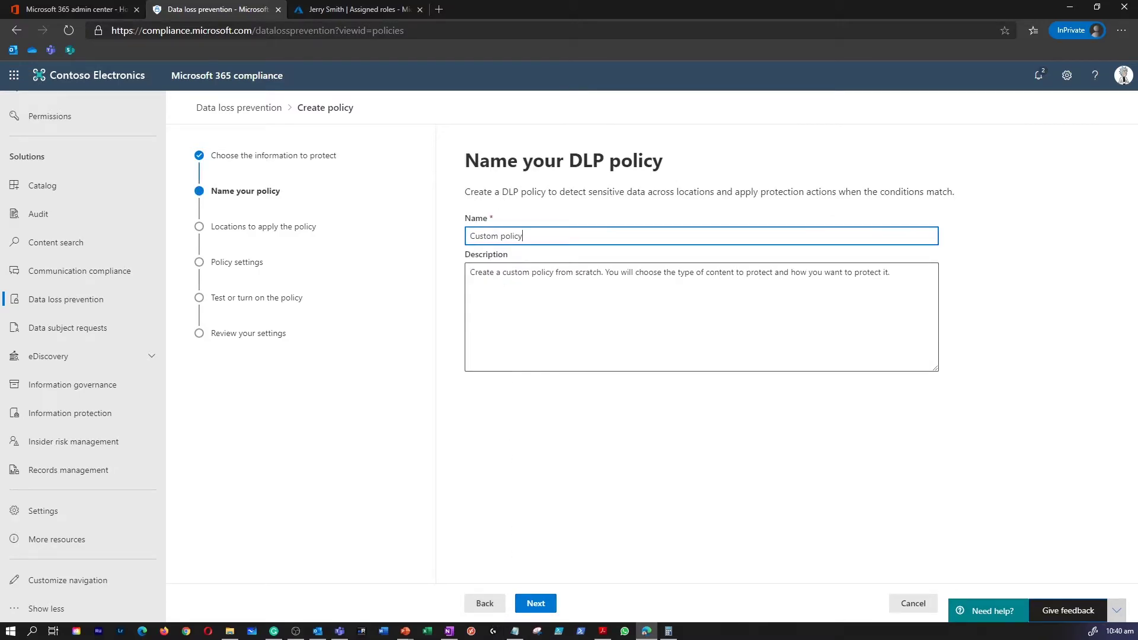
{"action": "left_click", "coordinate": [536, 604]}
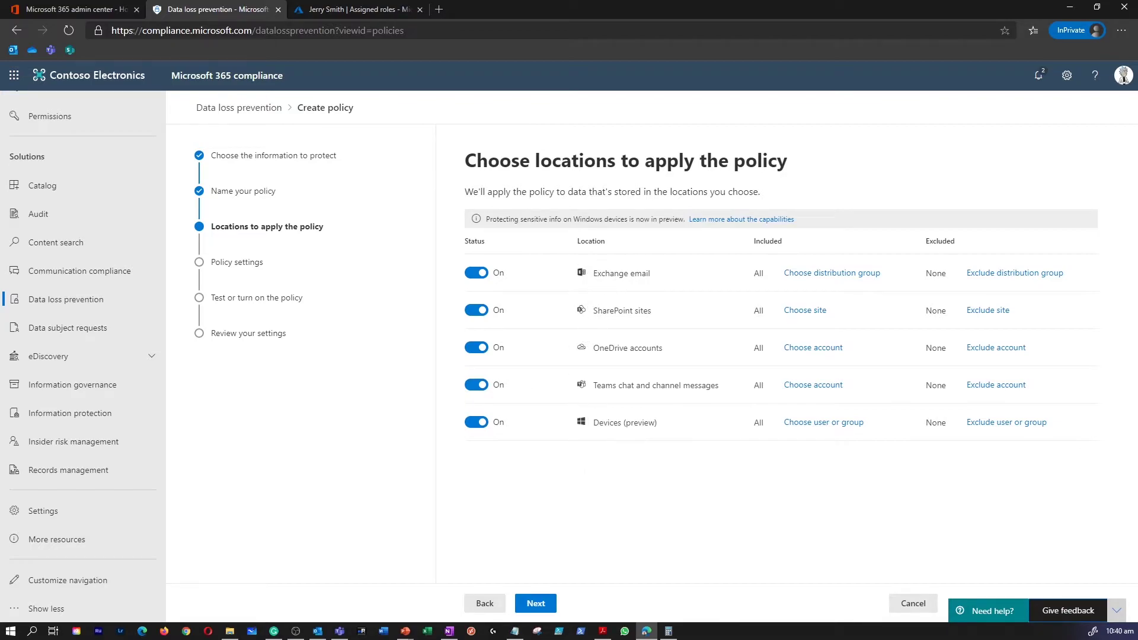
Keep Exchange, SharePoint, OneDrive, Teams and Devices locations all switched on.
{"action": "left_click_drag", "start_coordinate": [597, 273], "coordinate": [650, 273]}
{"action": "left_click_drag", "start_coordinate": [600, 311], "coordinate": [665, 317]}
{"action": "left_click_drag", "start_coordinate": [600, 348], "coordinate": [662, 348]}
{"action": "left_click_drag", "start_coordinate": [599, 423], "coordinate": [657, 423]}
{"action": "left_click_drag", "start_coordinate": [605, 386], "coordinate": [698, 386]}
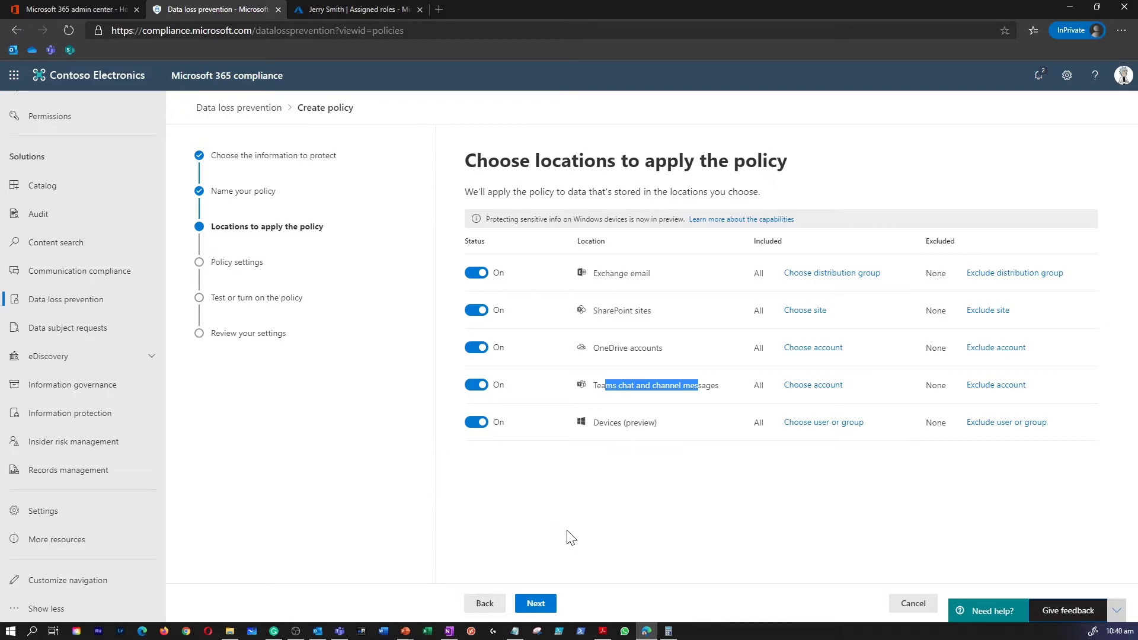
{"action": "left_click", "coordinate": [536, 603]}
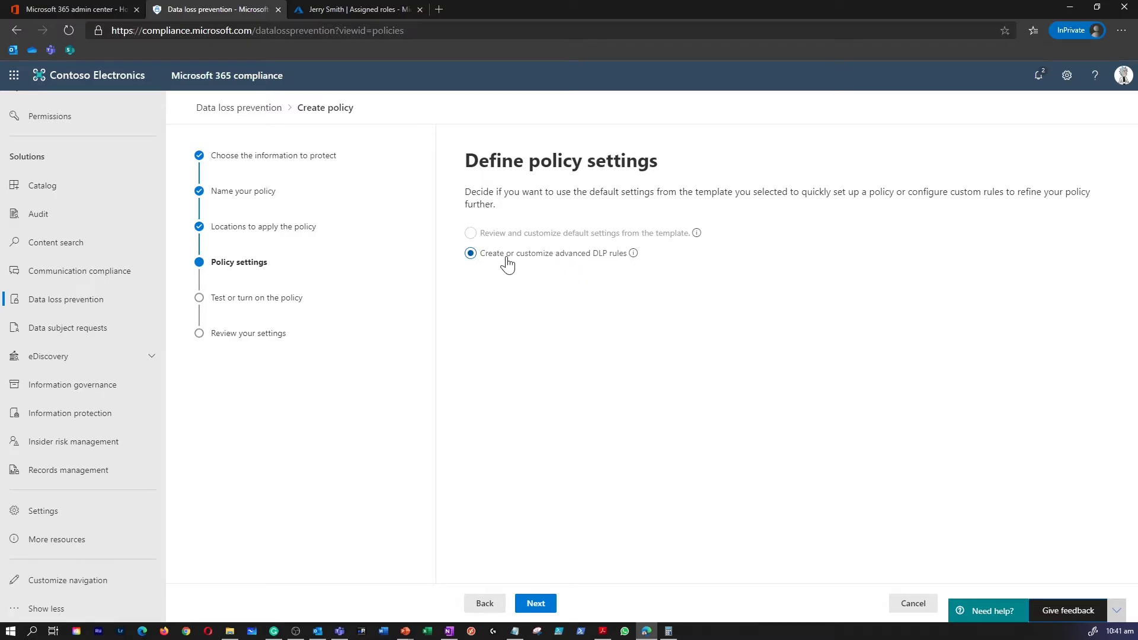
Choose custom advanced DLP rules and create a new rule named 'rule'.
{"action": "left_click", "coordinate": [539, 609]}
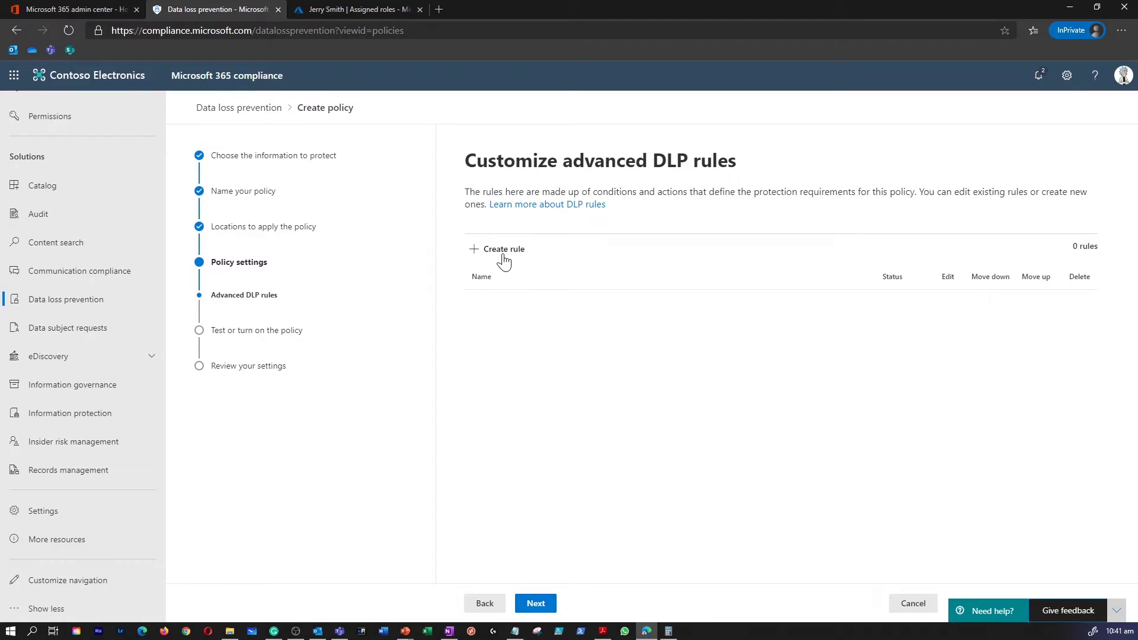
{"action": "left_click", "coordinate": [502, 259]}
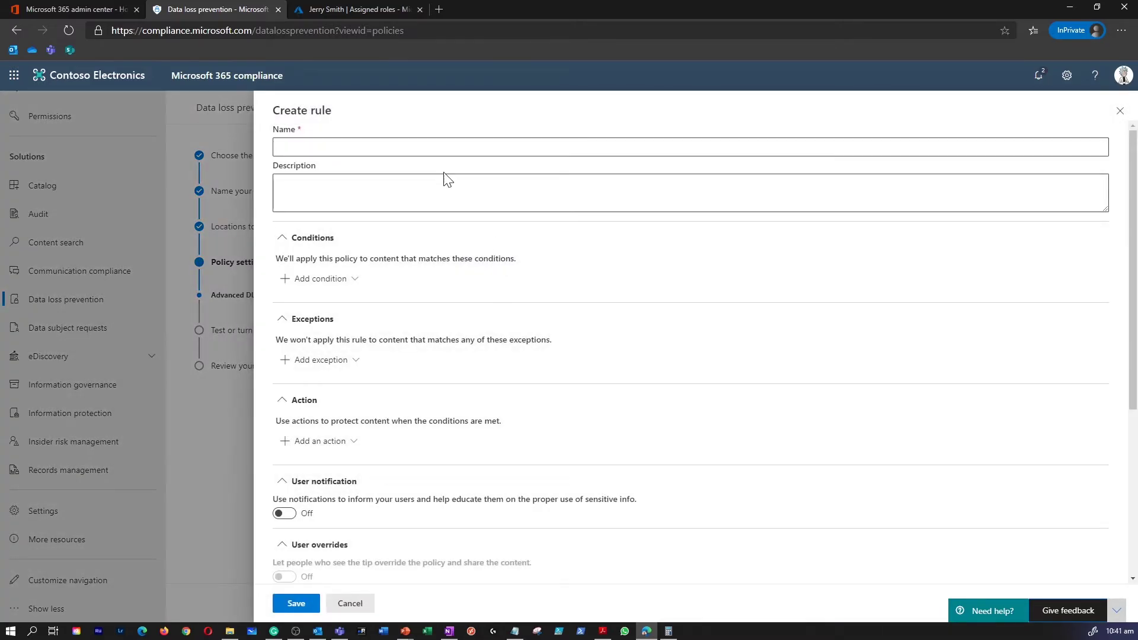
{"action": "left_click", "coordinate": [449, 149]}
{"action": "type", "text": "rule"}
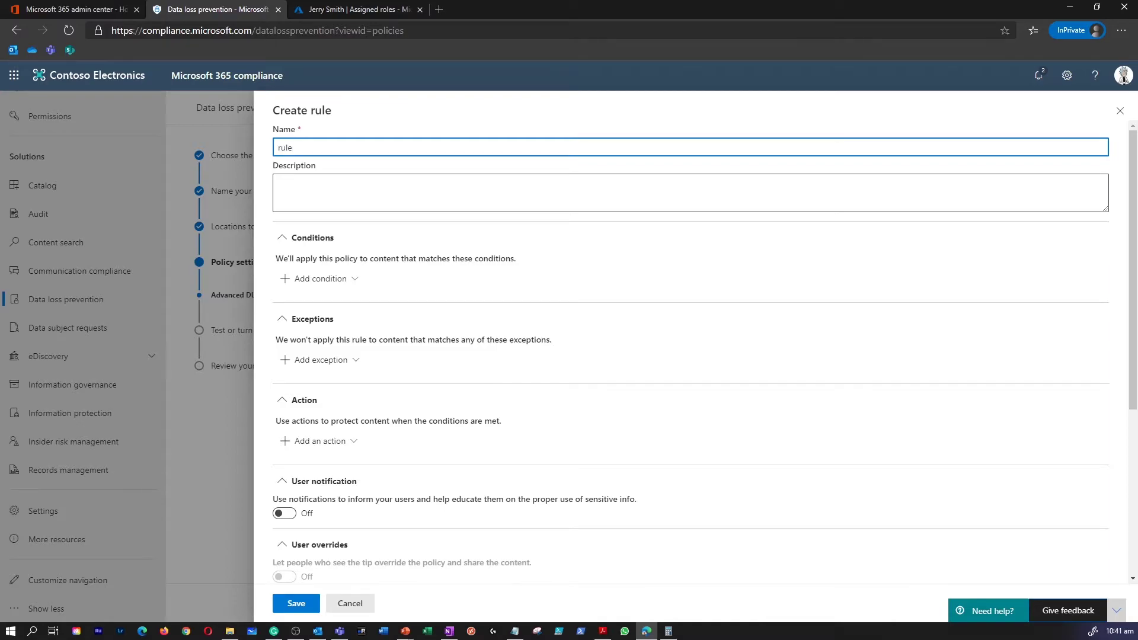
{"action": "key", "text": "Tab"}
{"action": "scroll", "coordinate": [353, 221], "scroll_direction": "down", "scroll_amount": 1}
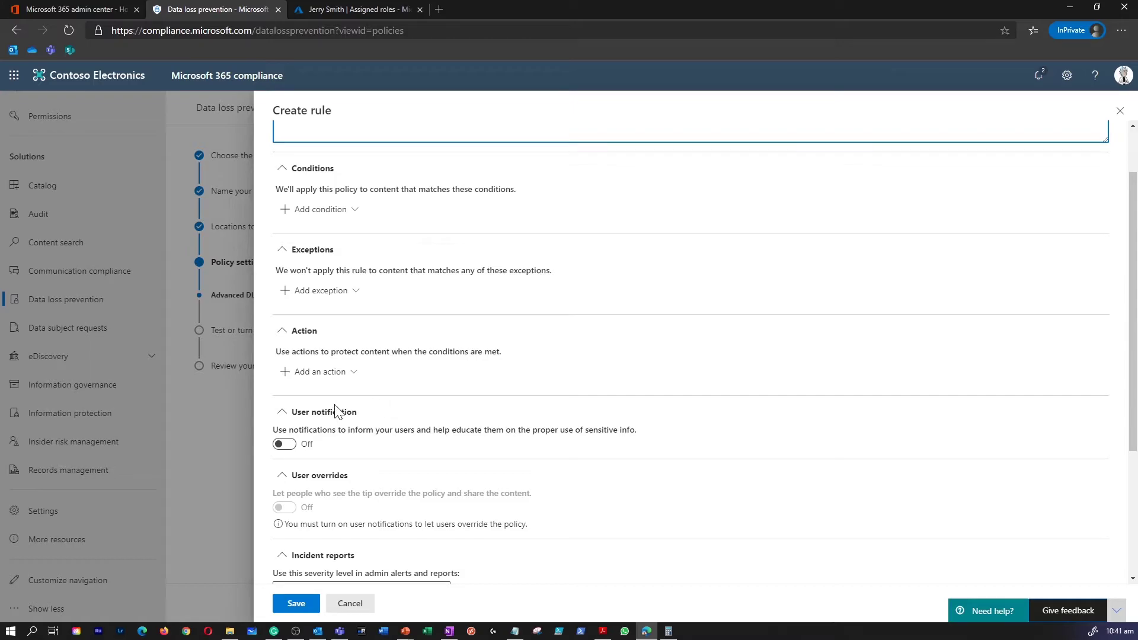
{"action": "scroll", "coordinate": [402, 425], "scroll_direction": "down", "scroll_amount": 2}
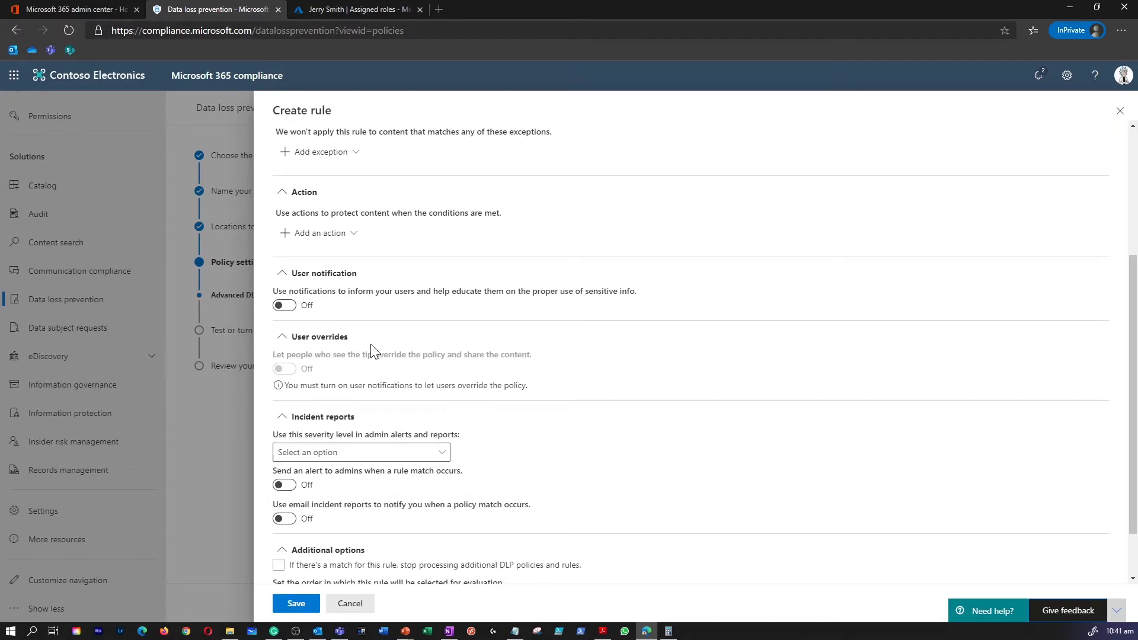
{"action": "scroll", "coordinate": [371, 350], "scroll_direction": "up", "scroll_amount": 3}
Add a Content contains condition matching the Australia Passport Number sensitive info type.
{"action": "left_click", "coordinate": [348, 283]}
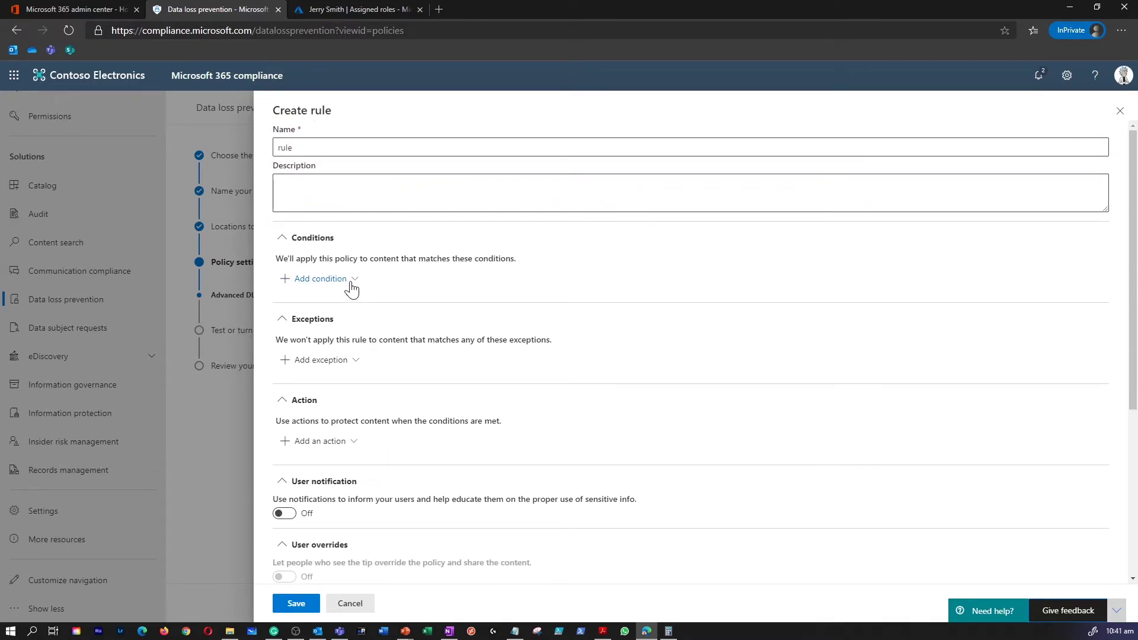
{"action": "left_click", "coordinate": [332, 302]}
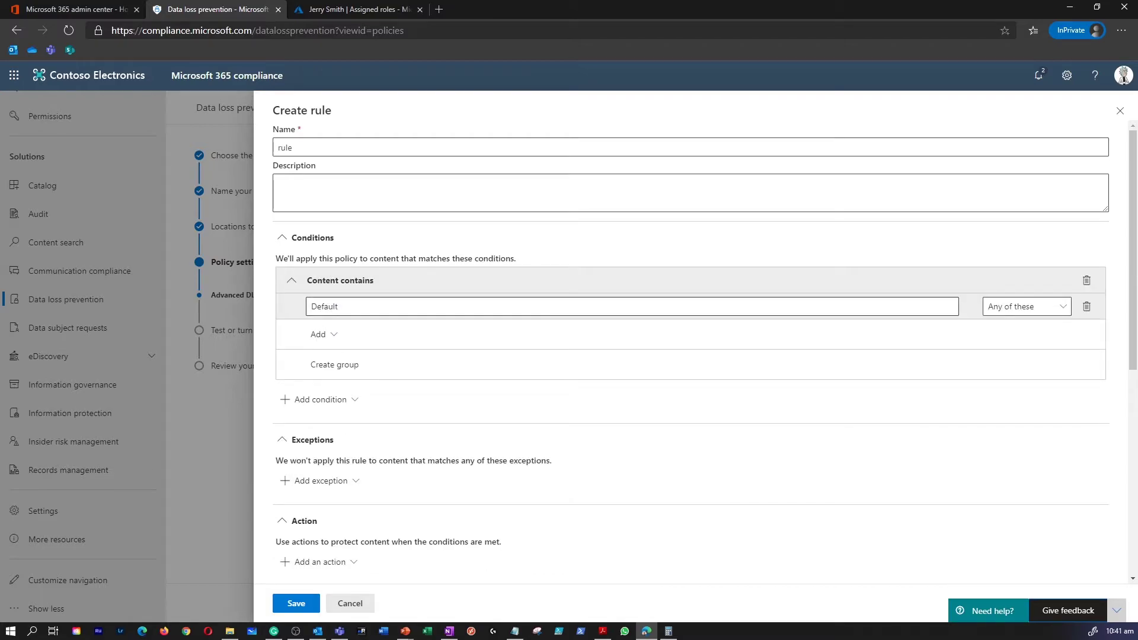
{"action": "left_click", "coordinate": [333, 338]}
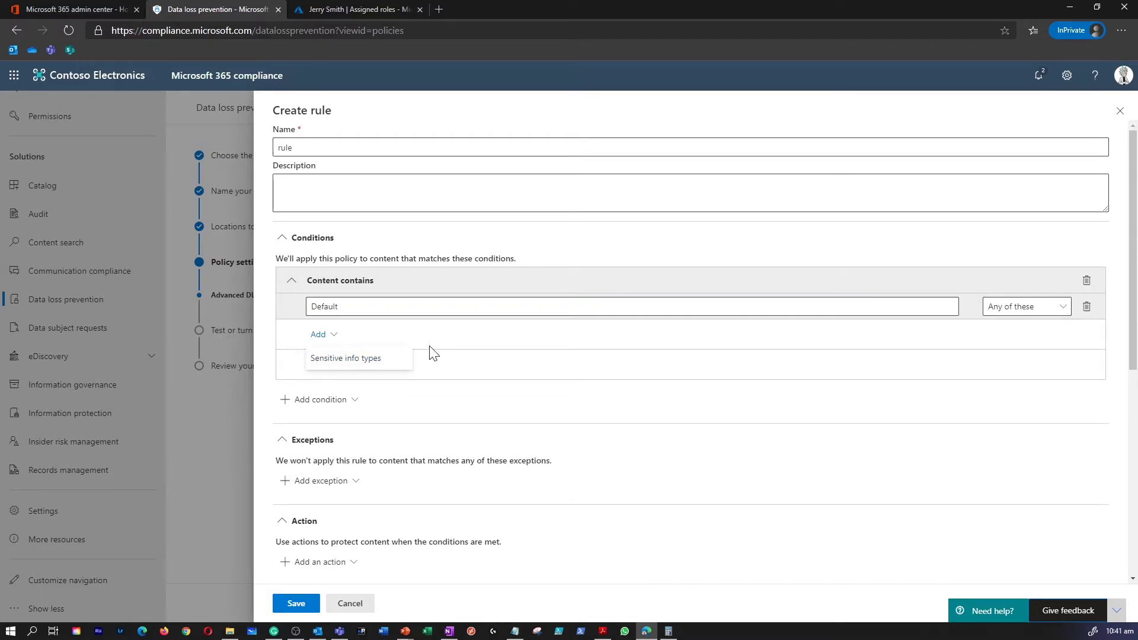
{"action": "left_click", "coordinate": [401, 359]}
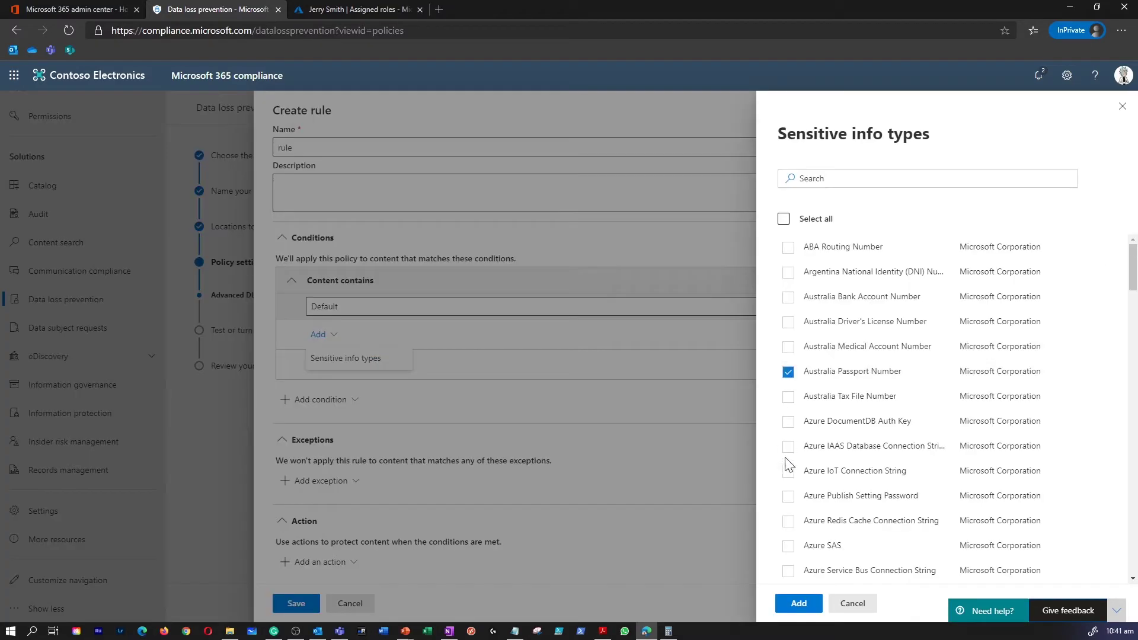
{"action": "left_click", "coordinate": [798, 603]}
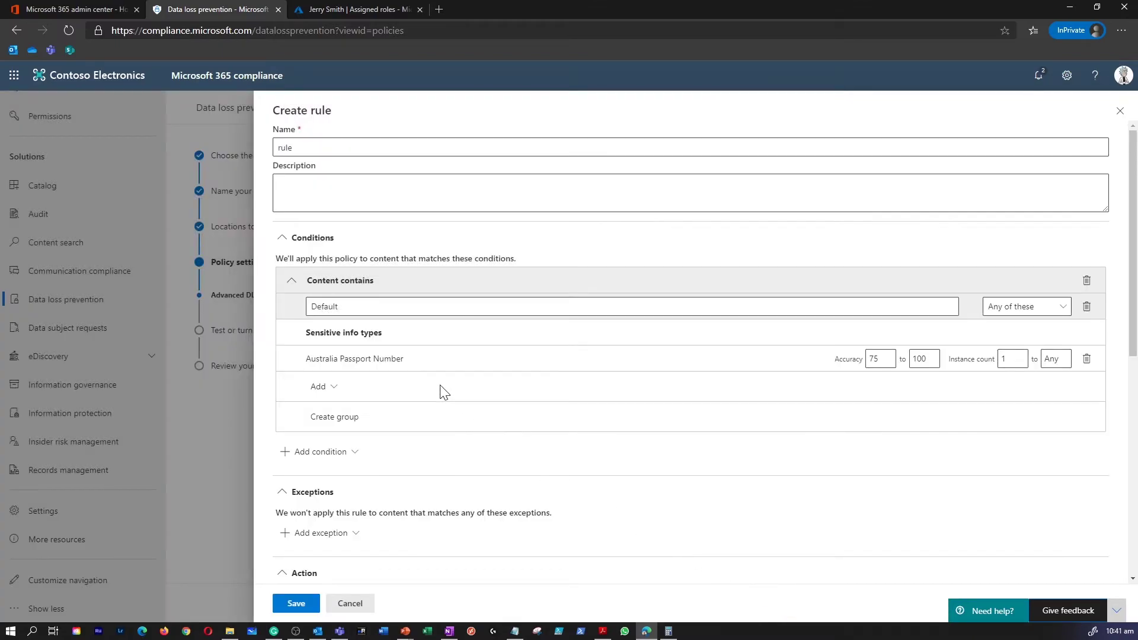
{"action": "scroll", "coordinate": [451, 371], "scroll_direction": "down", "scroll_amount": 3}
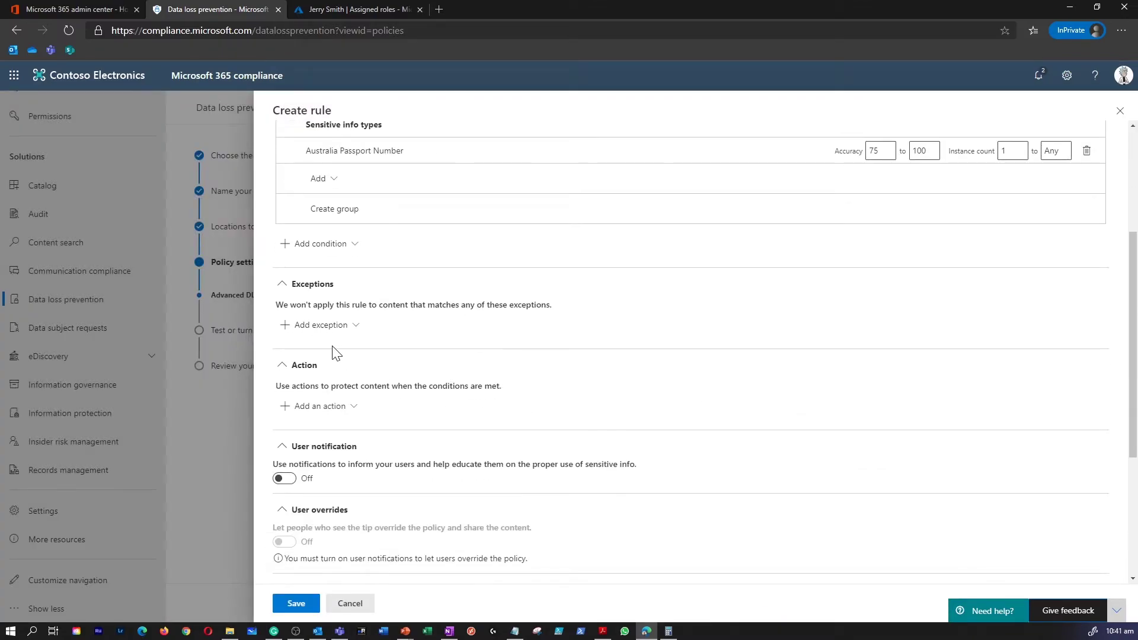
Review the available exception types without adding one, then show the action choices.
{"action": "left_click", "coordinate": [287, 328]}
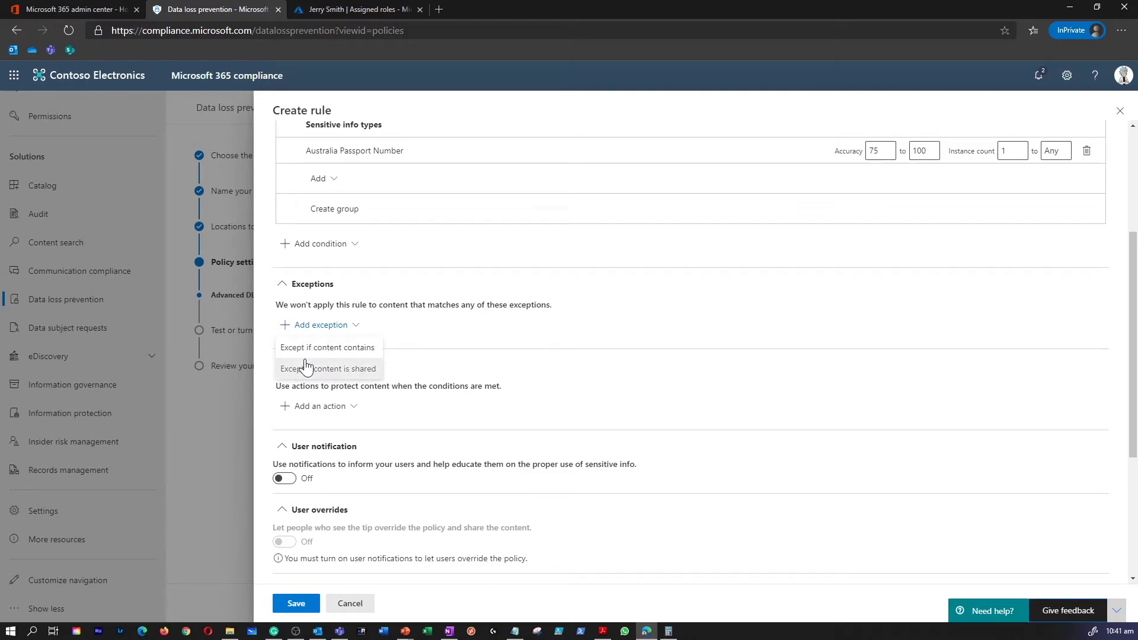
{"action": "left_click", "coordinate": [461, 421]}
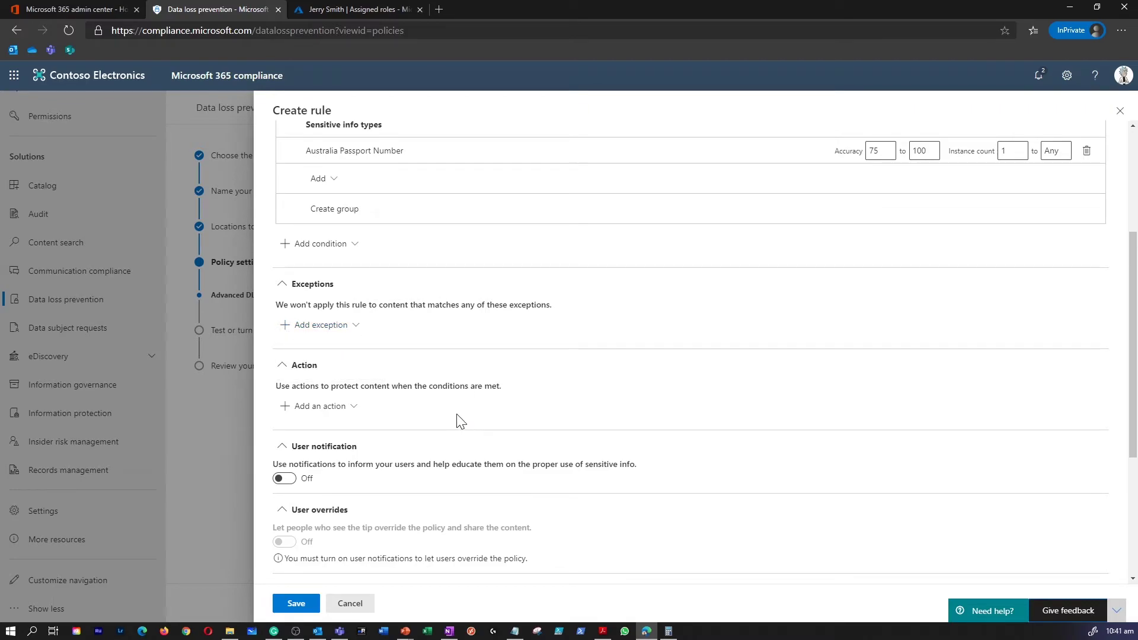
{"action": "scroll", "coordinate": [451, 418], "scroll_direction": "down", "scroll_amount": 2}
{"action": "left_click", "coordinate": [314, 268]}
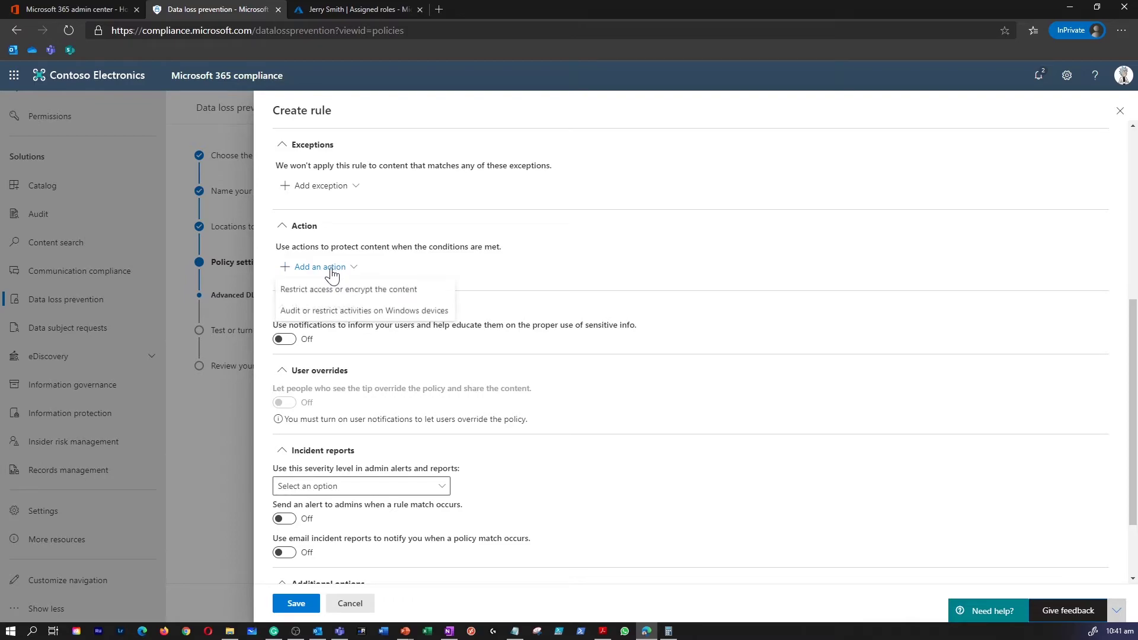
Add Windows device restrictions, leaving cloud upload, USB media and unallowed apps at Audit only.
{"action": "left_click", "coordinate": [348, 312]}
{"action": "scroll", "coordinate": [415, 350], "scroll_direction": "up", "scroll_amount": 2}
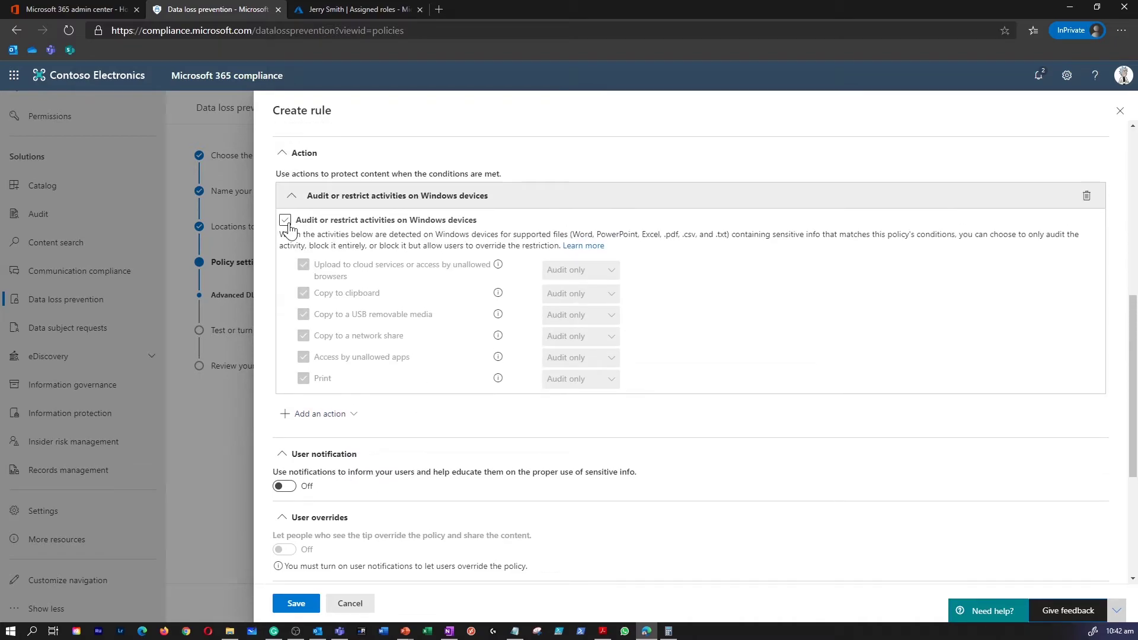
{"action": "left_click", "coordinate": [285, 220]}
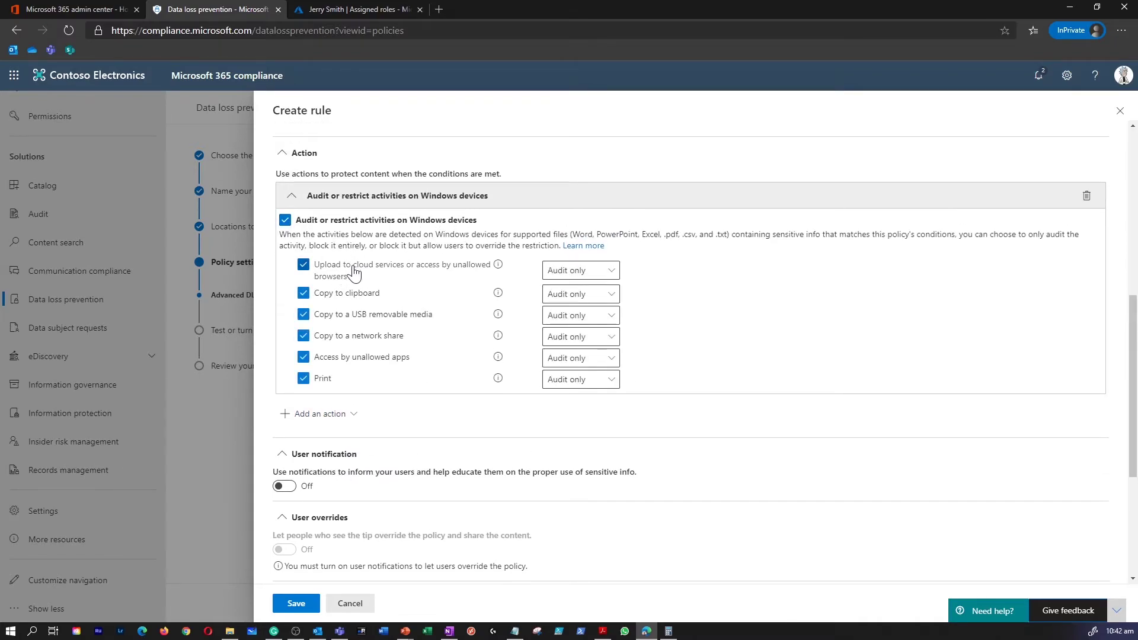
{"action": "left_click", "coordinate": [589, 272]}
{"action": "left_click", "coordinate": [587, 291]}
{"action": "left_click", "coordinate": [587, 316]}
{"action": "left_click", "coordinate": [589, 317]}
{"action": "left_click", "coordinate": [581, 359]}
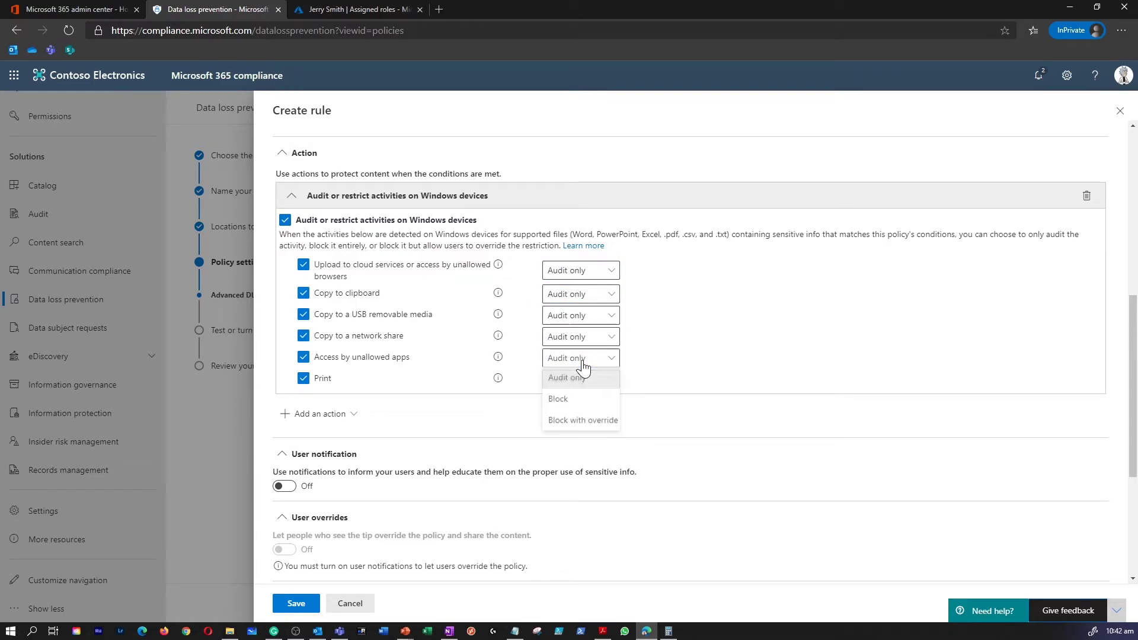
{"action": "left_click", "coordinate": [291, 195]}
Add a restrict-access action blocking external sharing and turn user notifications on.
{"action": "left_click", "coordinate": [321, 228]}
{"action": "left_click", "coordinate": [325, 252]}
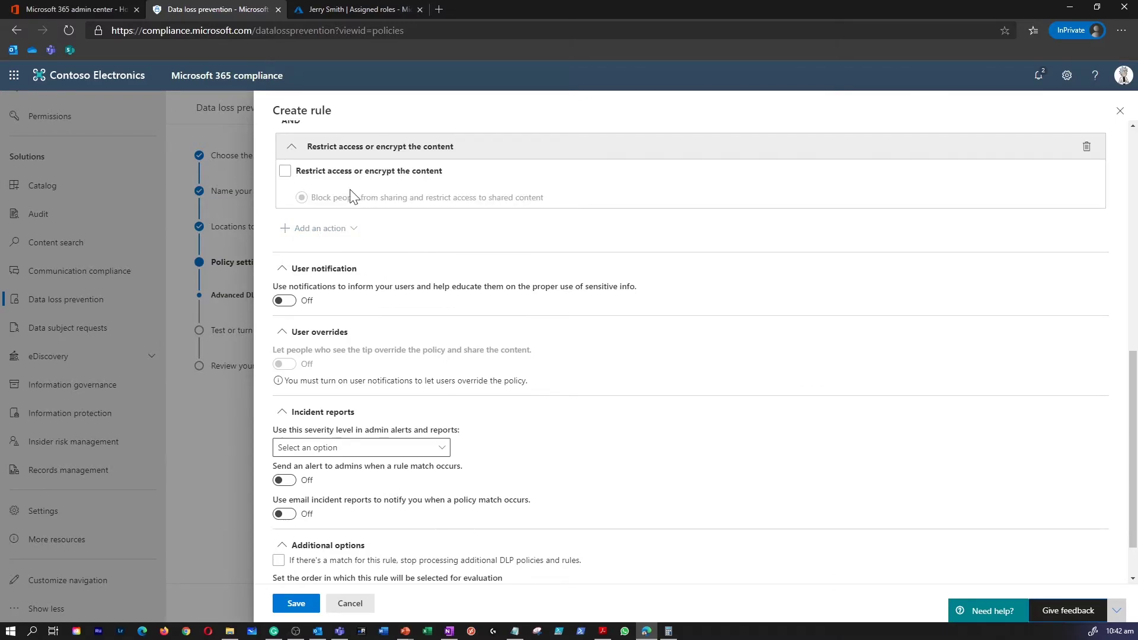
{"action": "left_click", "coordinate": [285, 172]}
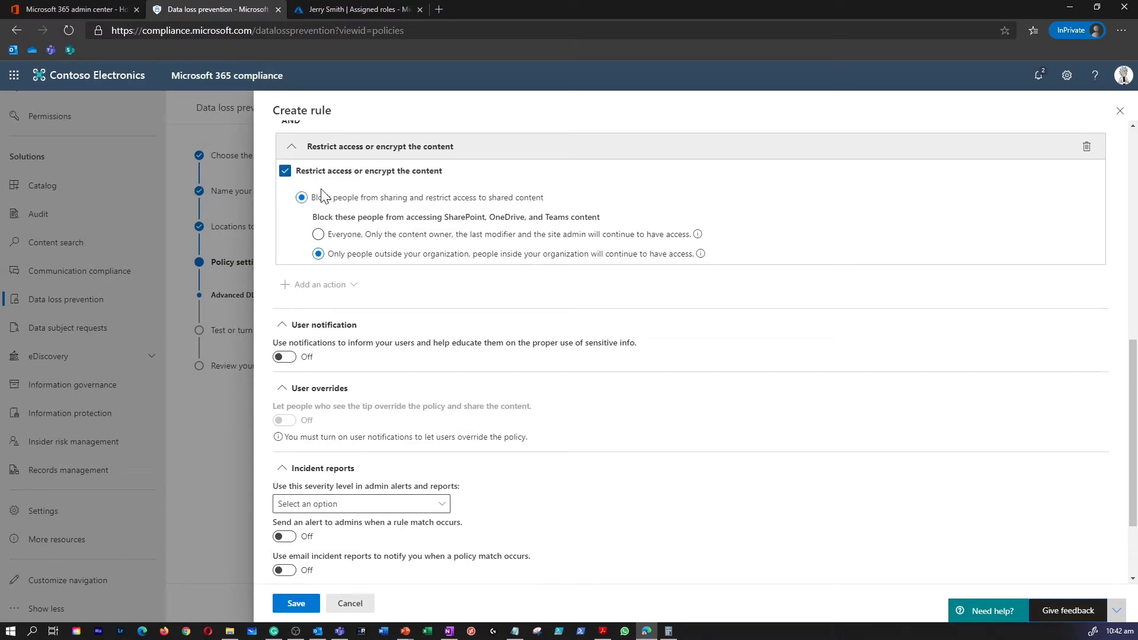
{"action": "scroll", "coordinate": [394, 349], "scroll_direction": "down", "scroll_amount": 1}
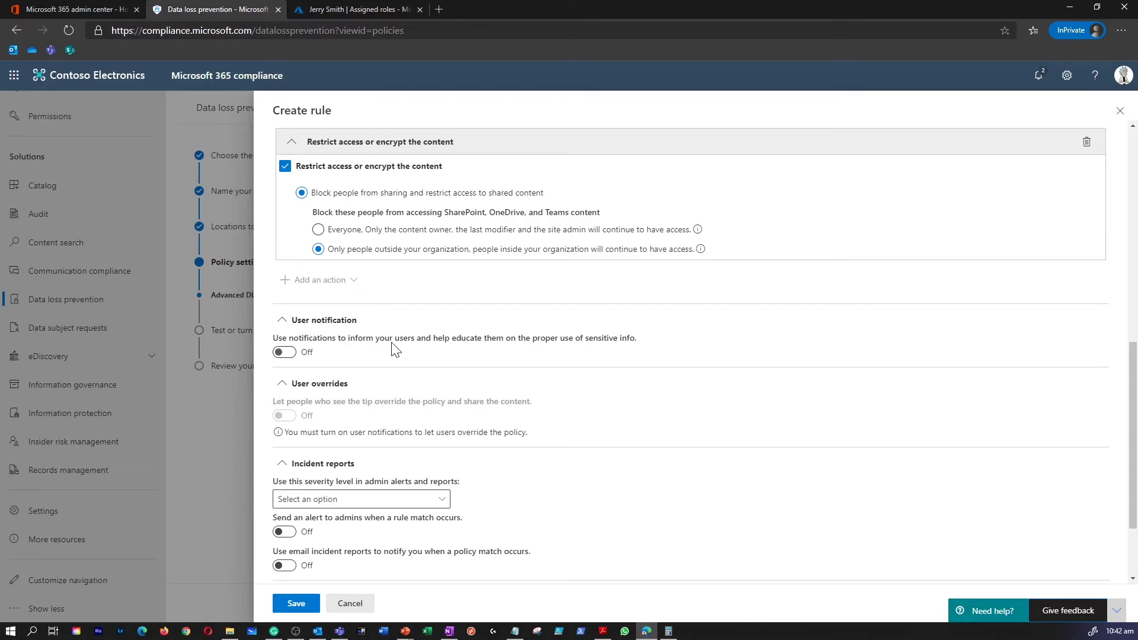
{"action": "left_click", "coordinate": [285, 289]}
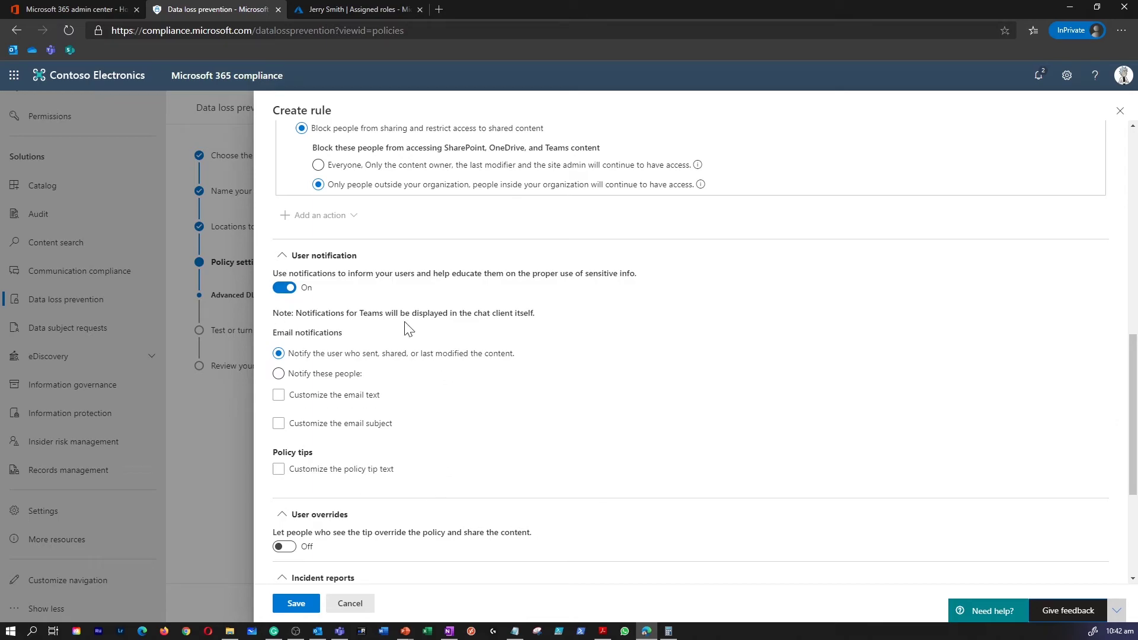
Enable 'Customize the policy tip text' and select its text box.
{"action": "scroll", "coordinate": [364, 376], "scroll_direction": "down", "scroll_amount": 2}
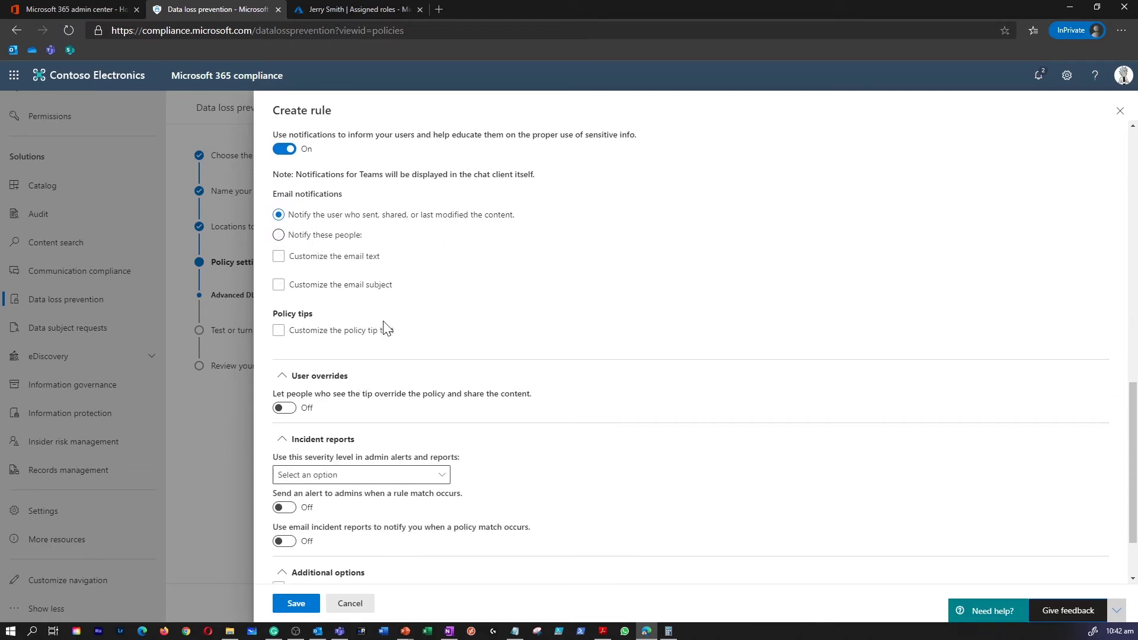
{"action": "left_click", "coordinate": [327, 336]}
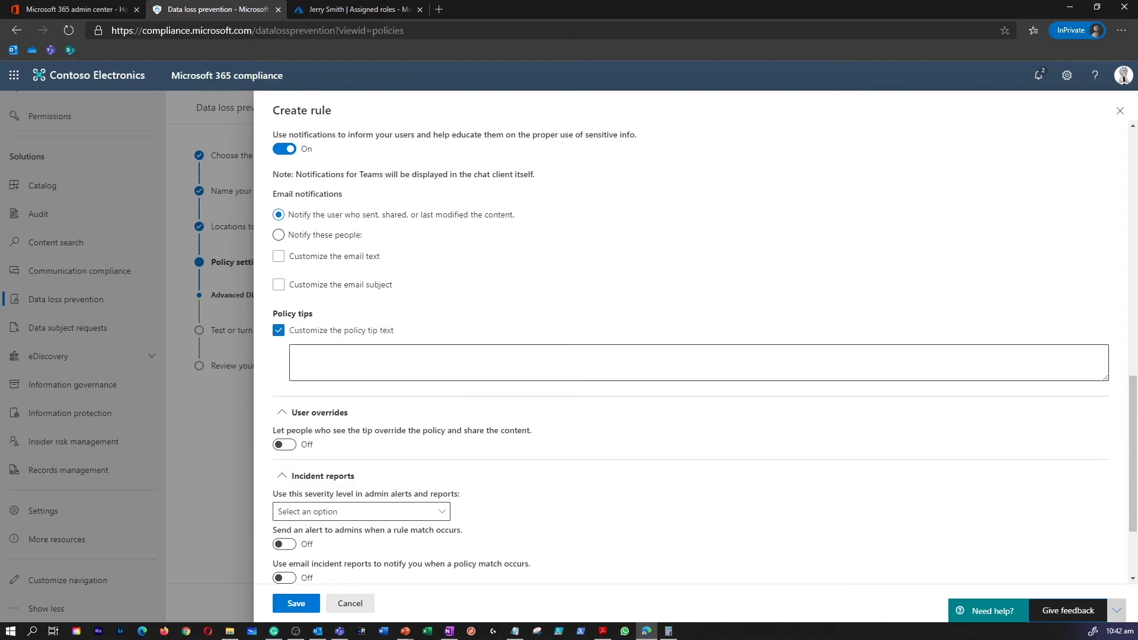
{"action": "scroll", "coordinate": [437, 330], "scroll_direction": "down", "scroll_amount": 2}
{"action": "left_click", "coordinate": [451, 240]}
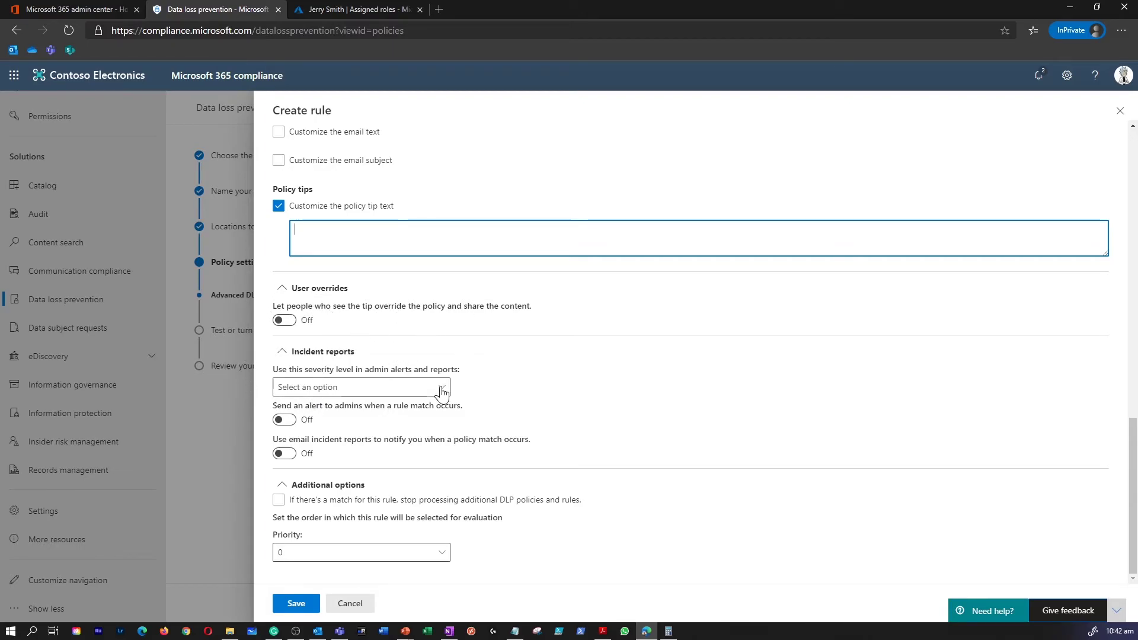
{"action": "left_click", "coordinate": [375, 503]}
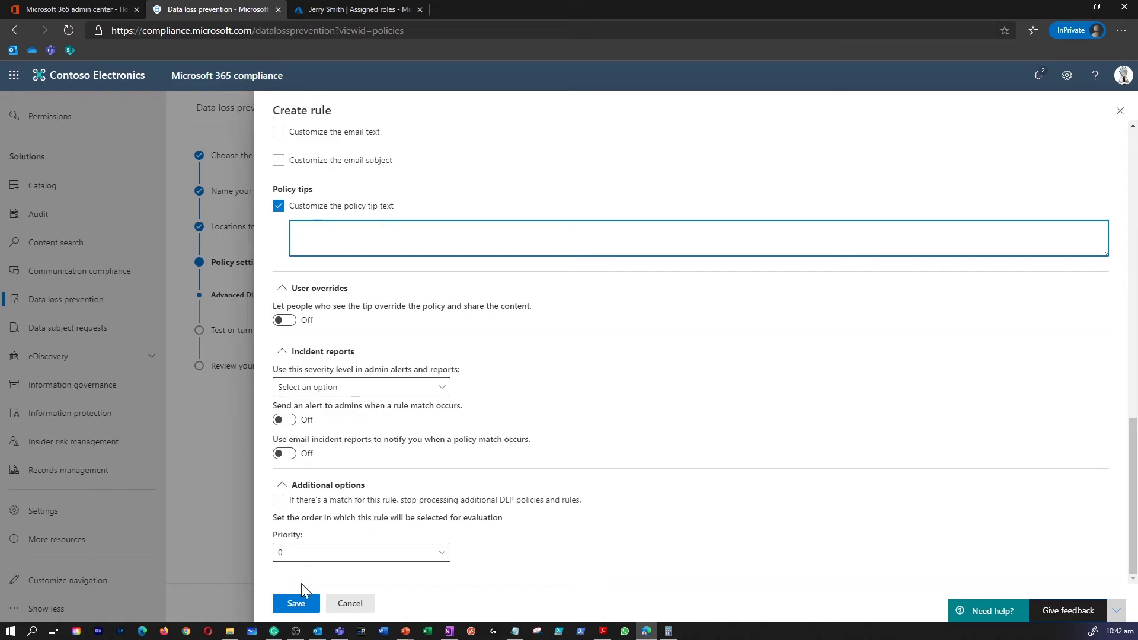
Keep rule priority at 0, save the rule and dismiss the error dialog.
{"action": "left_click", "coordinate": [319, 556]}
{"action": "left_click", "coordinate": [320, 570]}
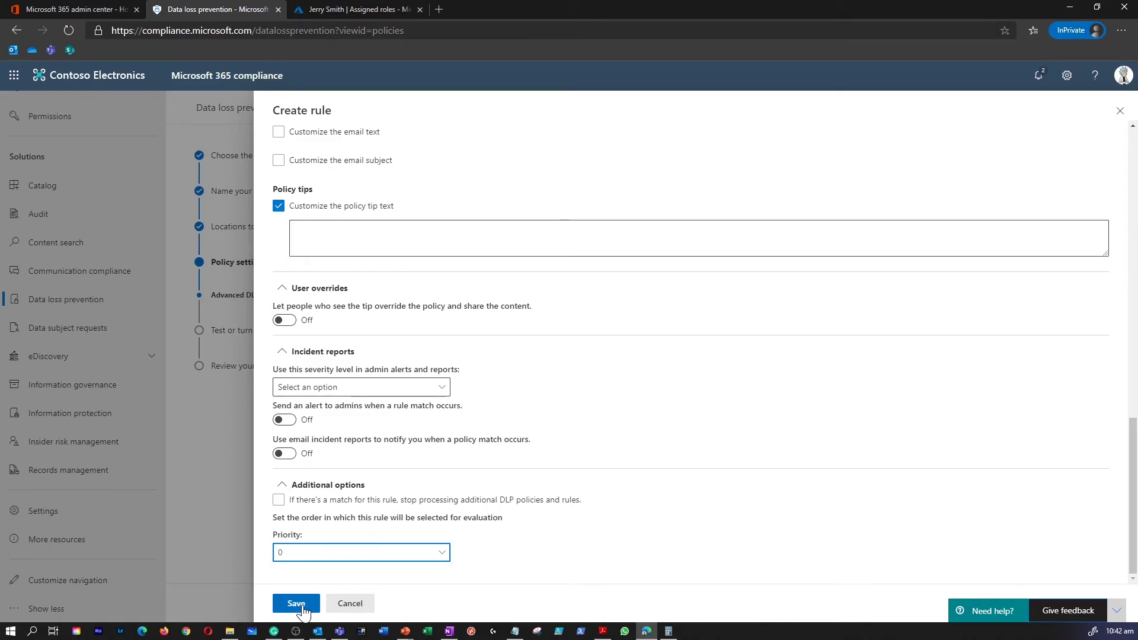
{"action": "left_click", "coordinate": [295, 604]}
{"action": "left_click", "coordinate": [503, 386]}
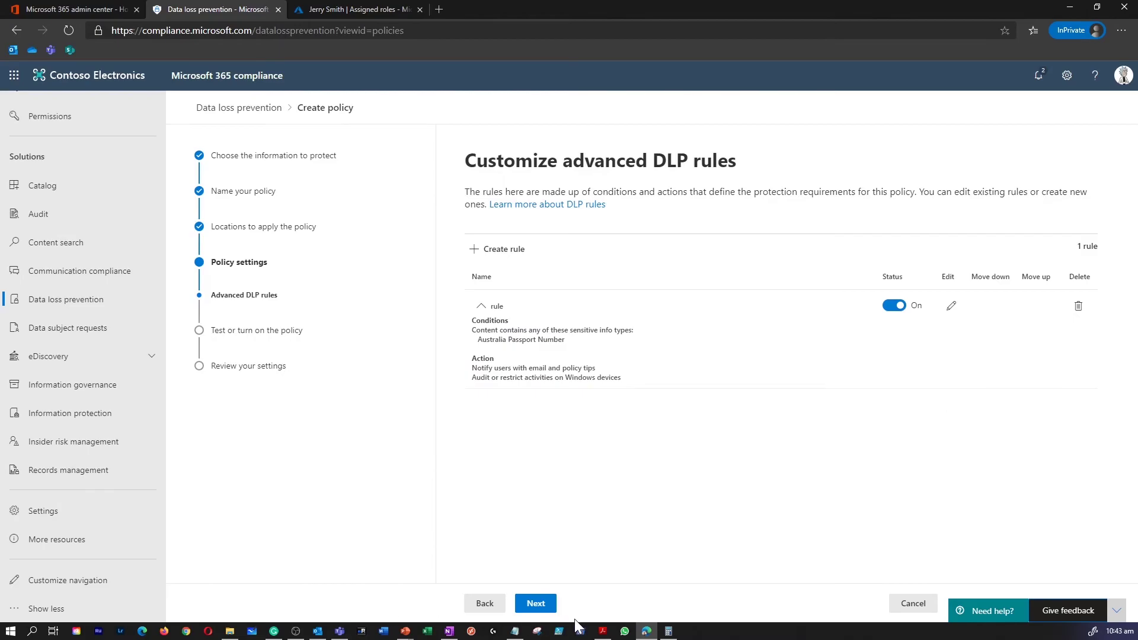
Choose 'I'd like to test it out first' and submit the Custom policy from the review page.
{"action": "left_click", "coordinate": [536, 604]}
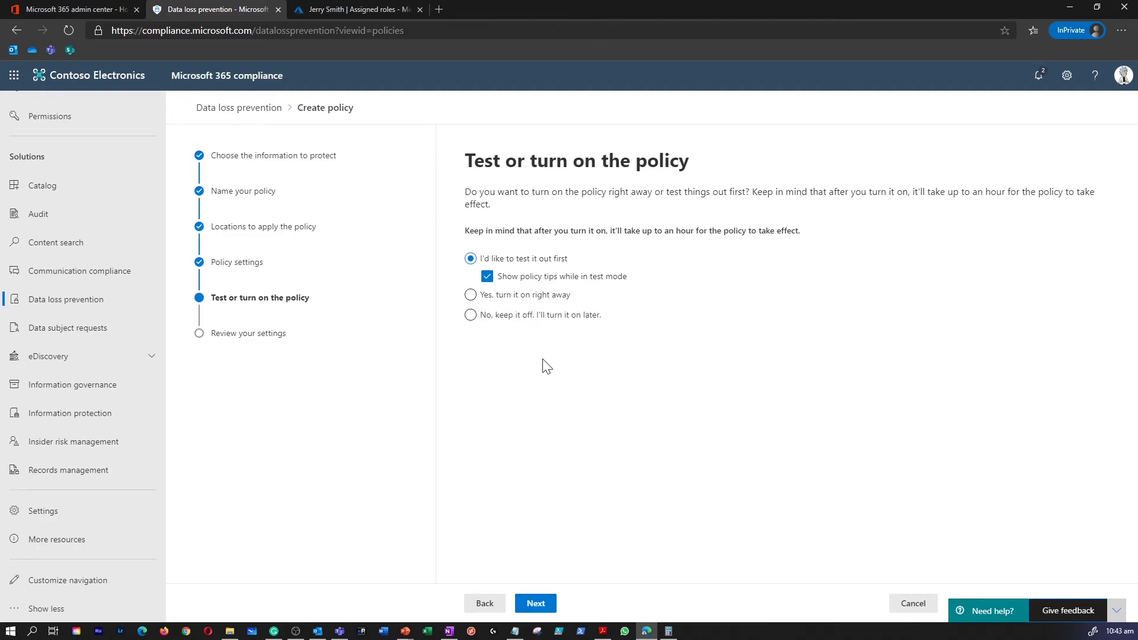
{"action": "left_click", "coordinate": [537, 320]}
{"action": "left_click", "coordinate": [536, 603]}
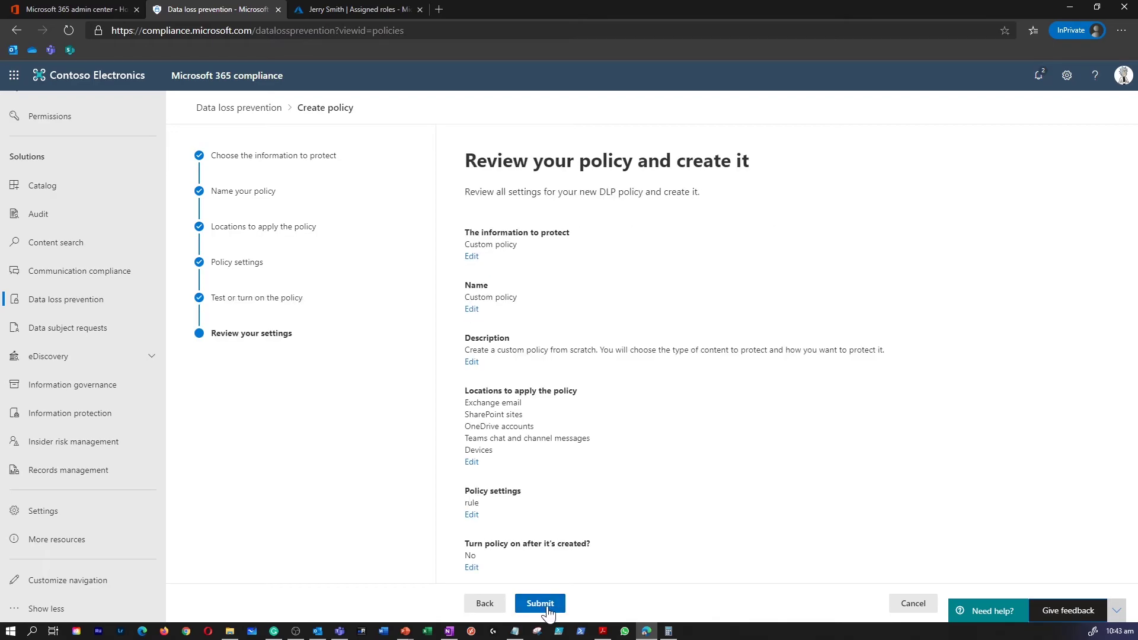
{"action": "left_click", "coordinate": [550, 604]}
{"action": "left_click", "coordinate": [540, 605]}
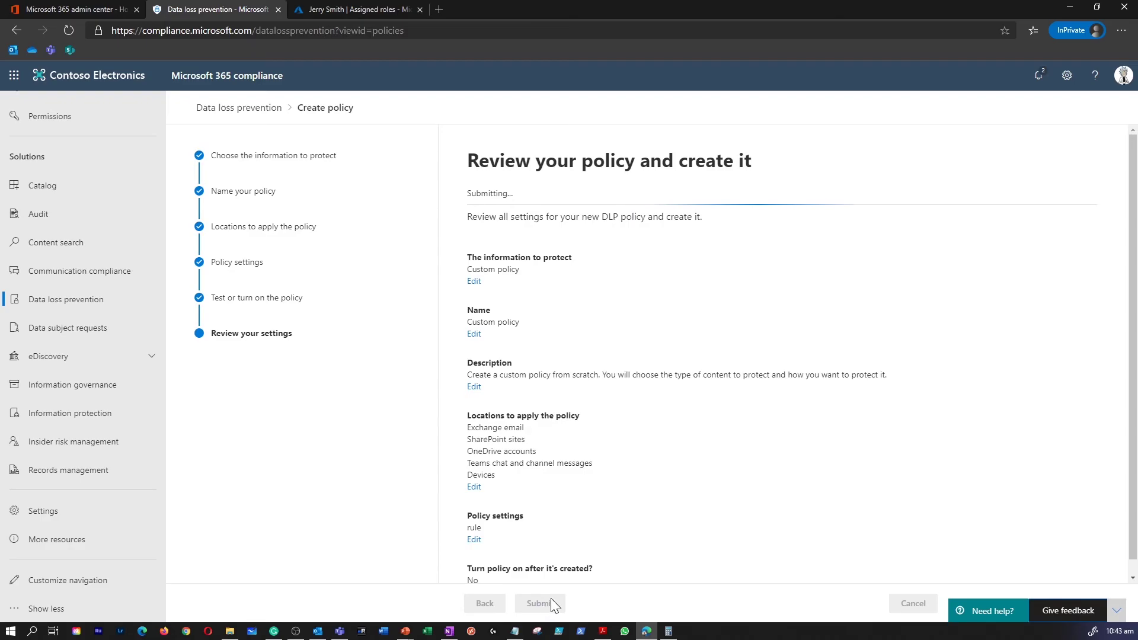